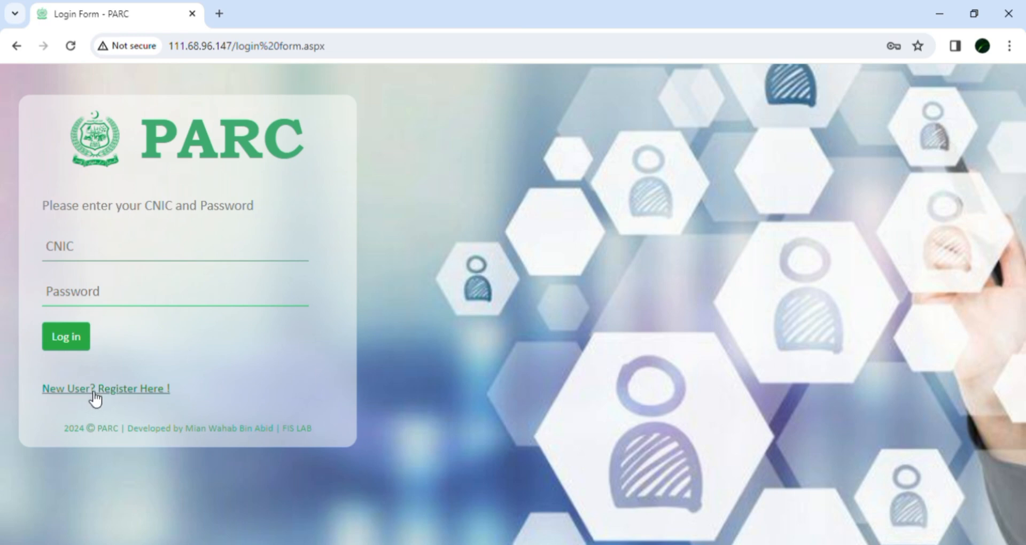
- Open the new-user registration form and review its fields
click(123, 393)
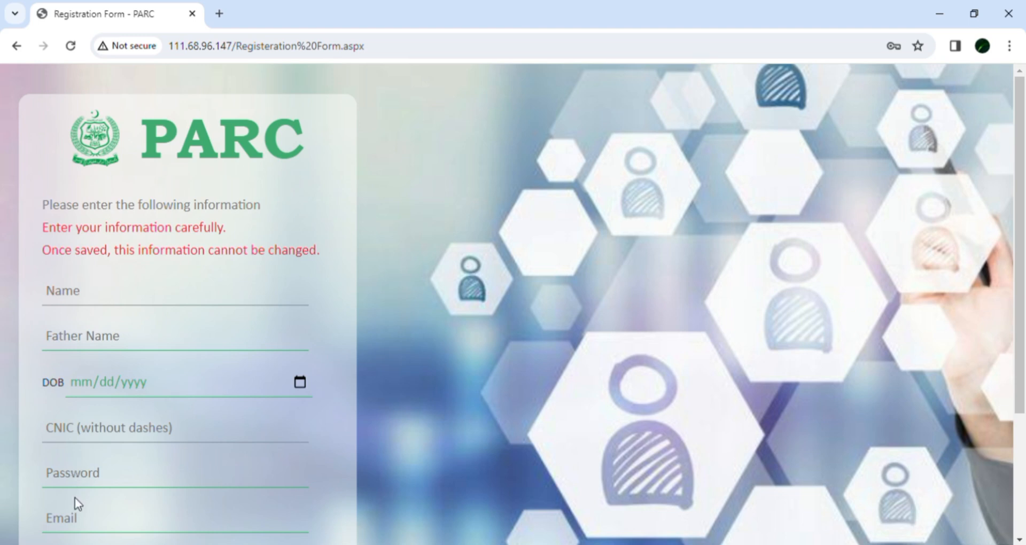
drag(1023, 353, 1021, 441)
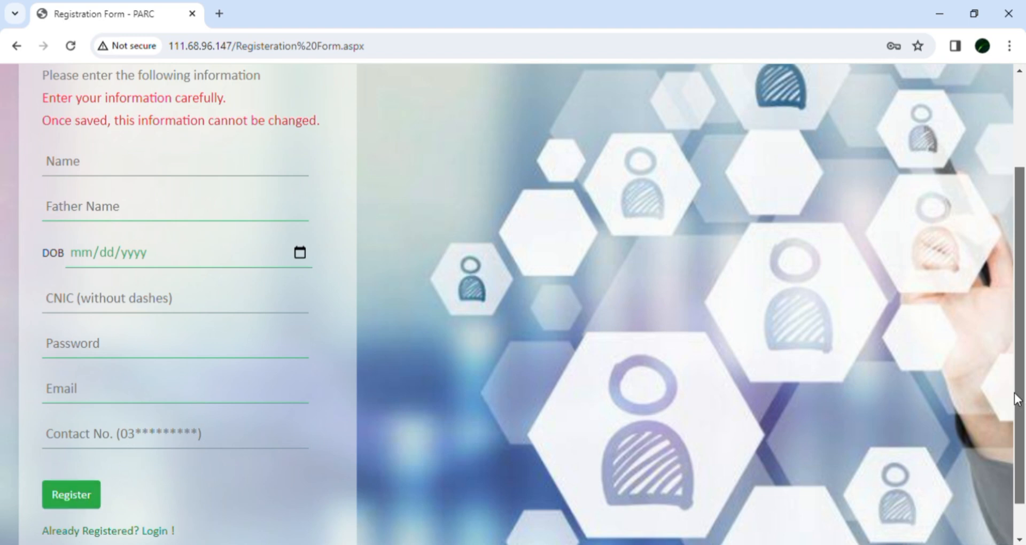
drag(1018, 400, 1018, 297)
scroll(1018, 299, down, 3)
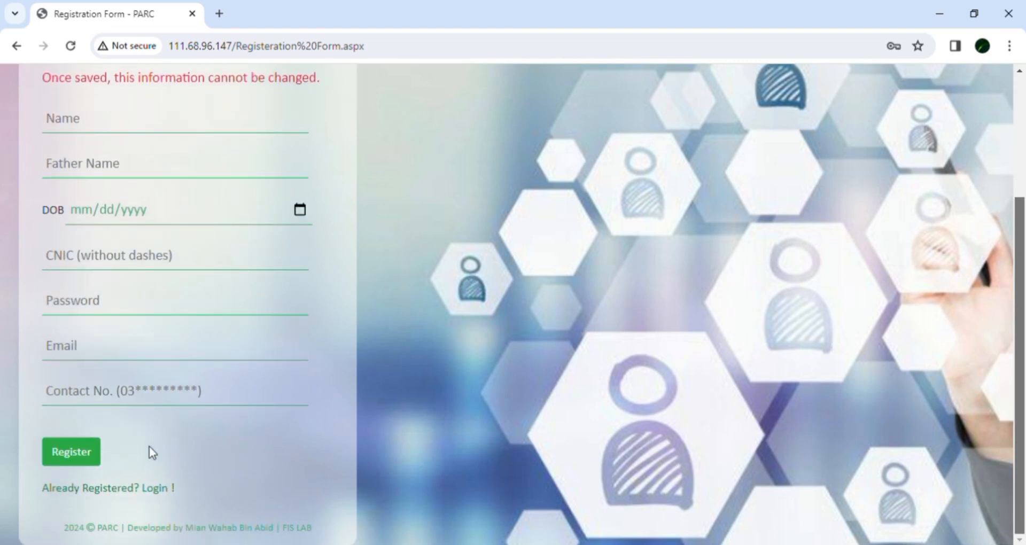
- Return to the login page, then review the fields of the Personal Information profile page
click(153, 489)
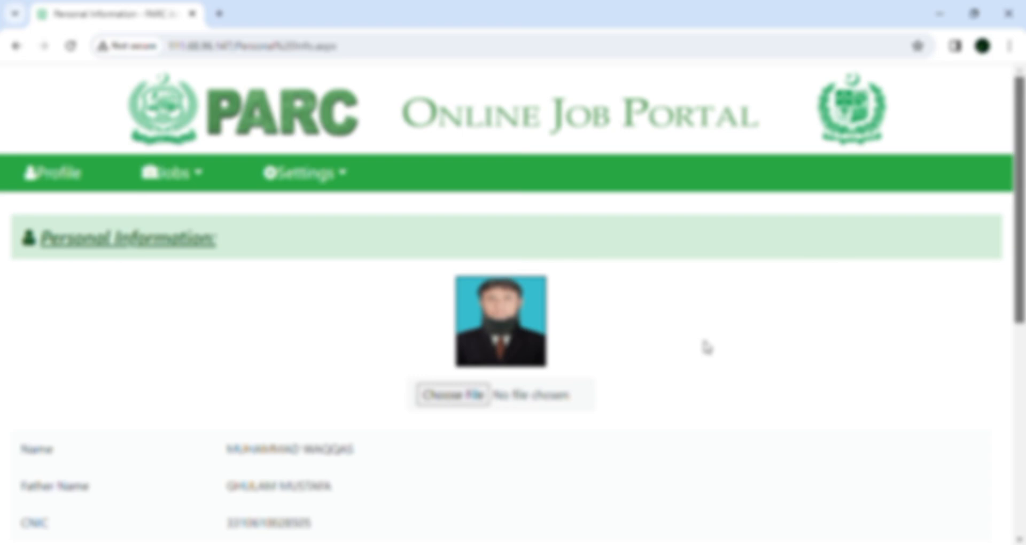
drag(1021, 294, 1021, 383)
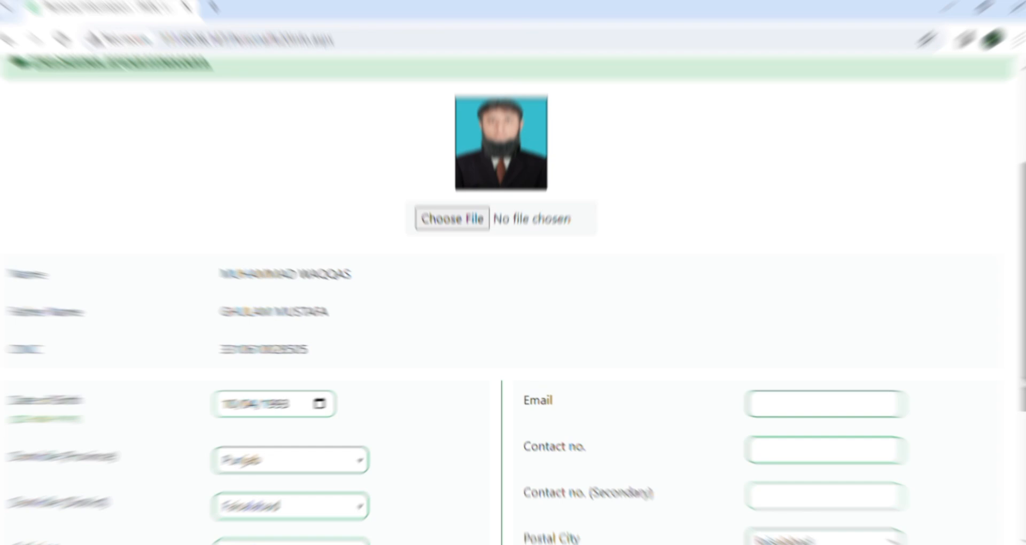
drag(1021, 383, 1021, 324)
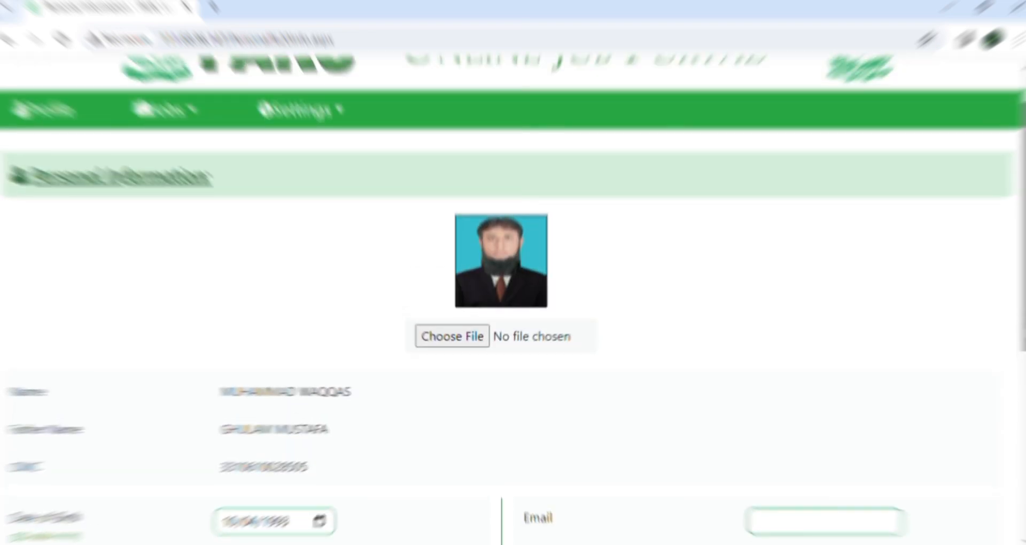
drag(1021, 324, 1020, 438)
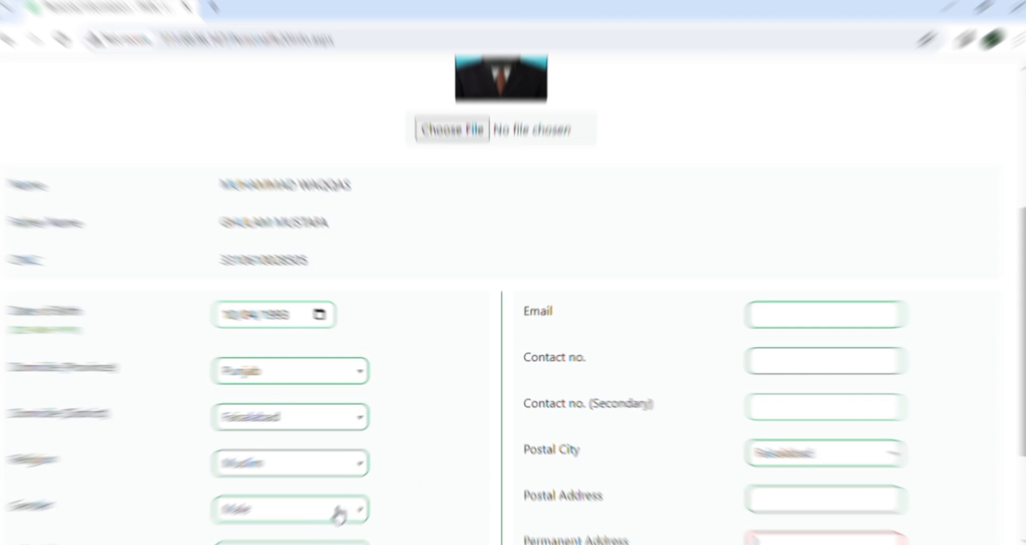
drag(1023, 397, 1020, 467)
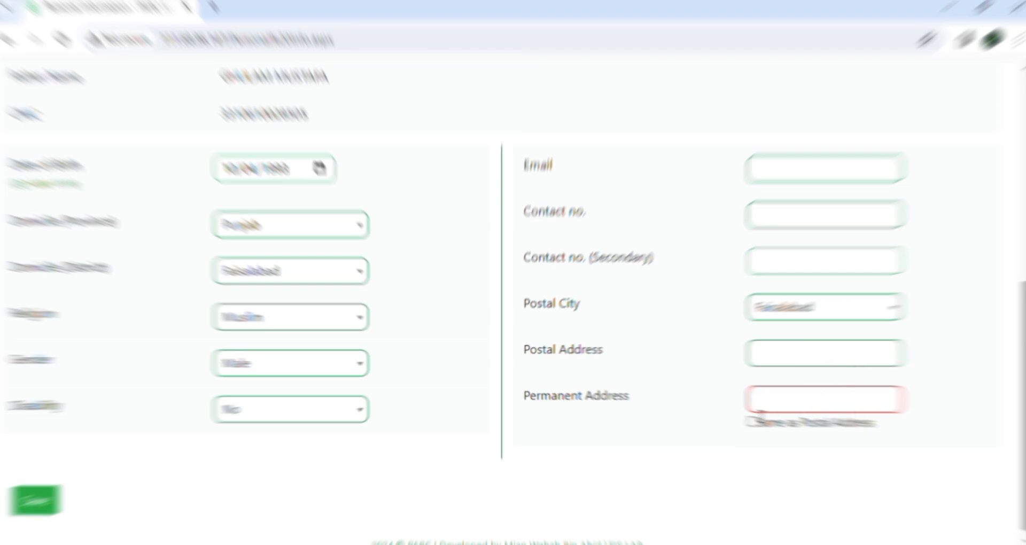
scroll(513, 305, up, 6)
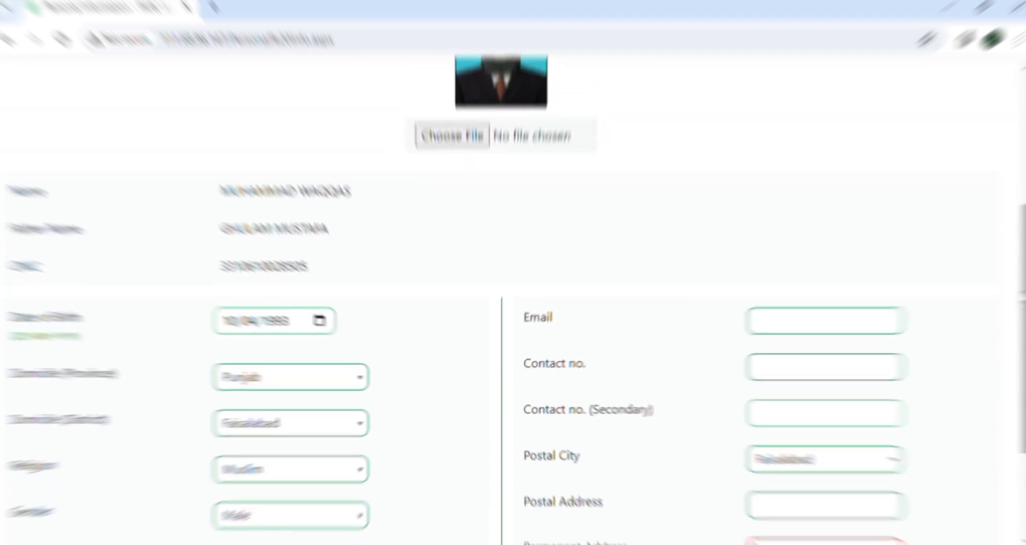
scroll(513, 305, down, 4)
scroll(513, 305, down, 2)
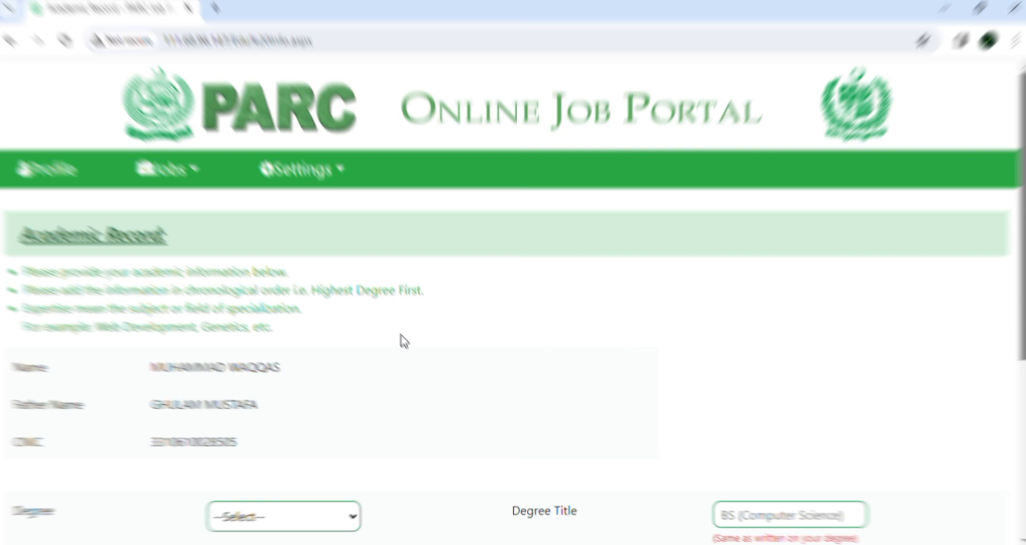
- Go through the Academic Record form fields and choose the CGPA option
scroll(403, 341, down, 4)
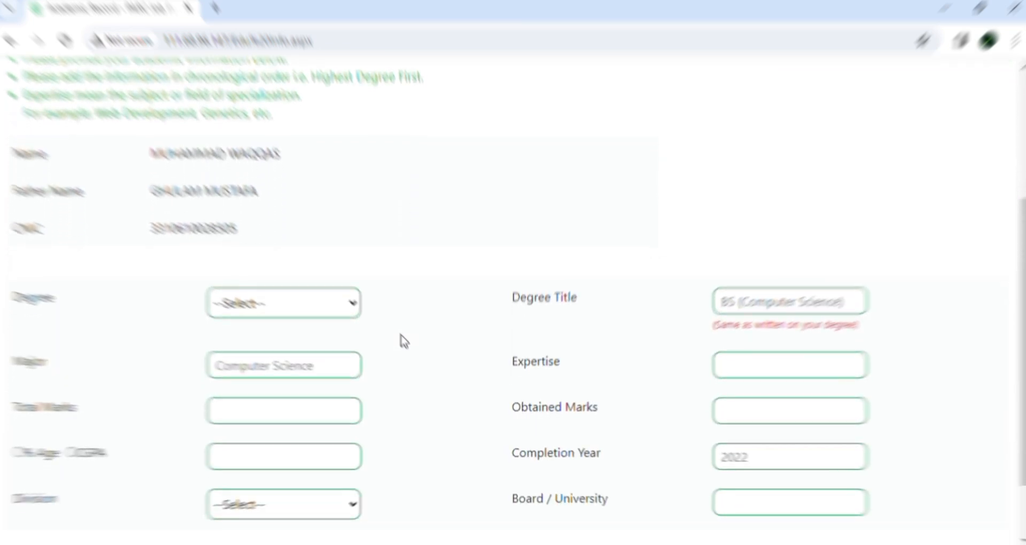
click(352, 304)
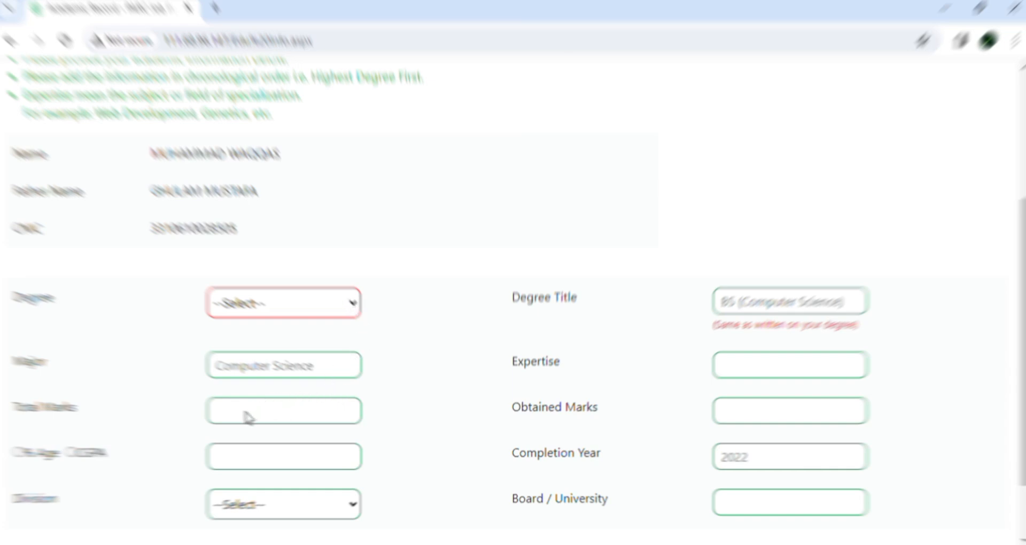
click(430, 241)
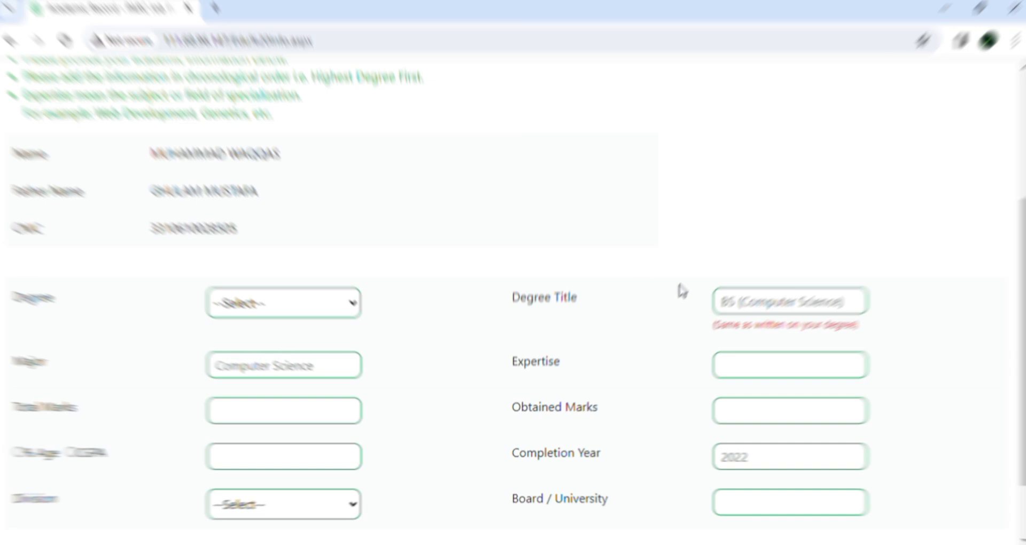
click(804, 305)
click(322, 366)
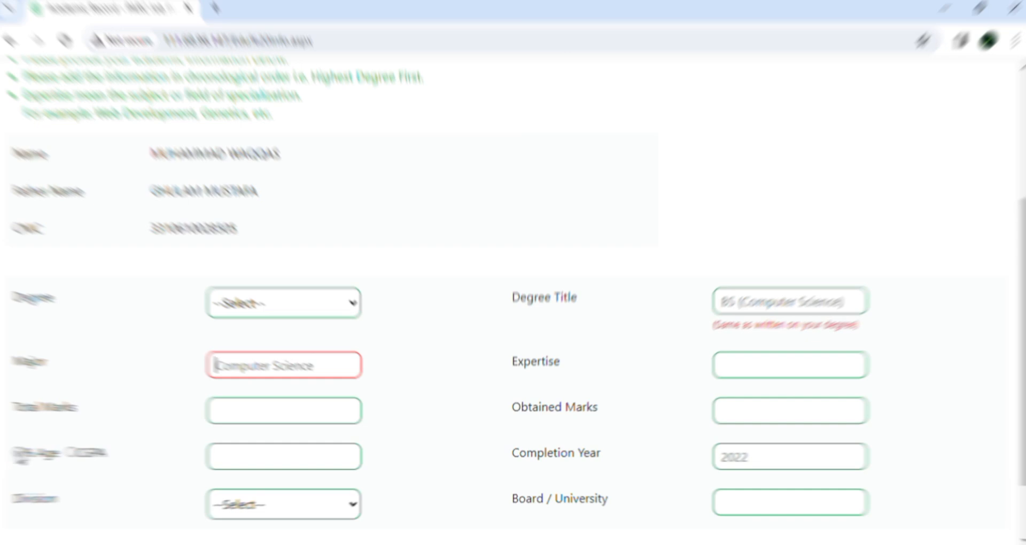
click(17, 452)
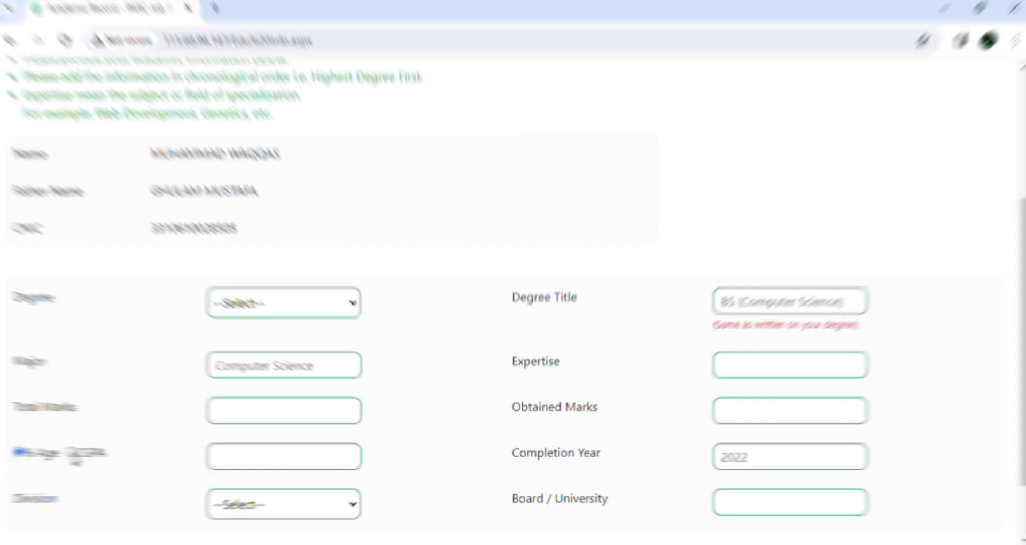
click(70, 452)
scroll(871, 424, down, 2)
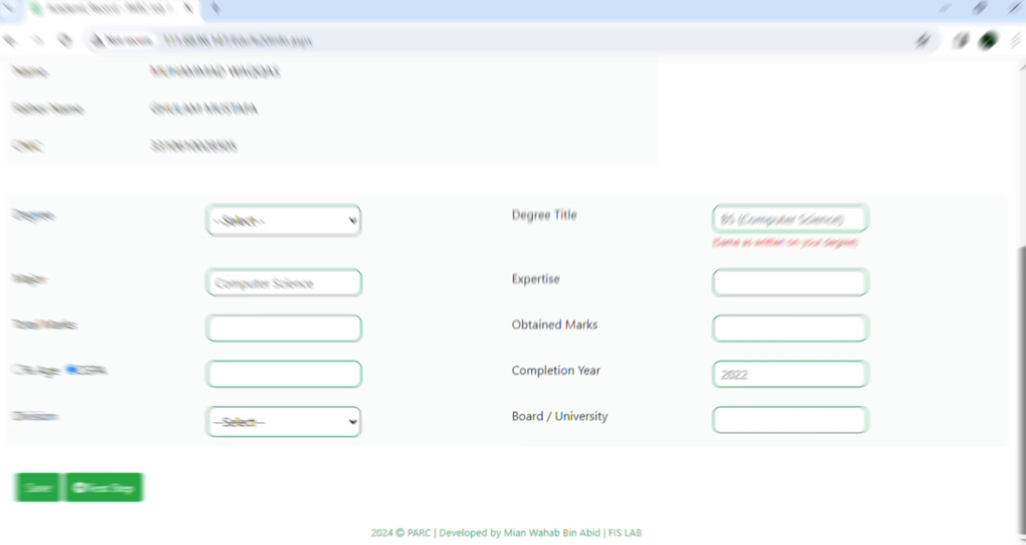
- Review the academic record form and proceed to the next profile step
drag(1023, 420, 1023, 369)
scroll(543, 354, up, 5)
scroll(543, 354, down, 6)
scroll(464, 325, up, 3)
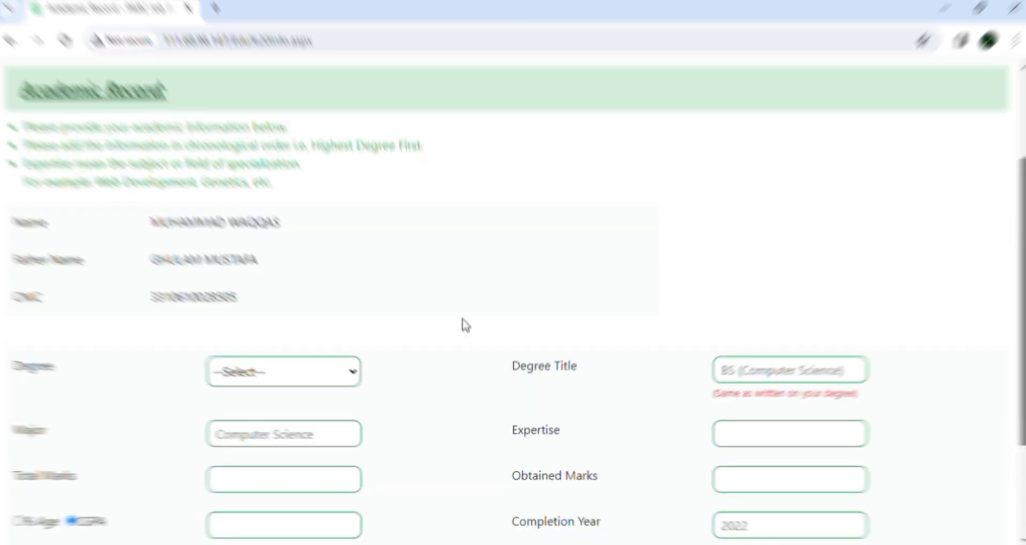
scroll(611, 278, down, 3)
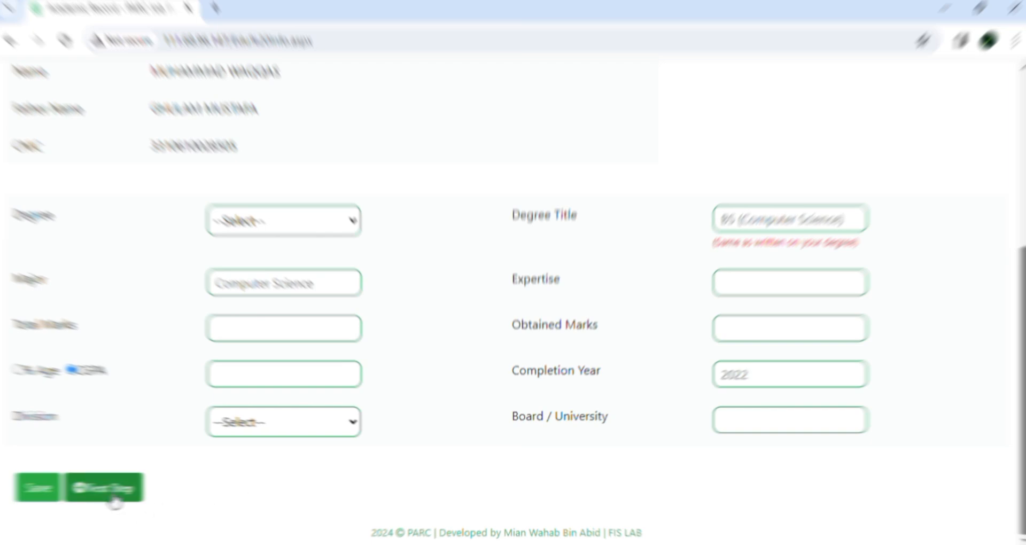
click(114, 499)
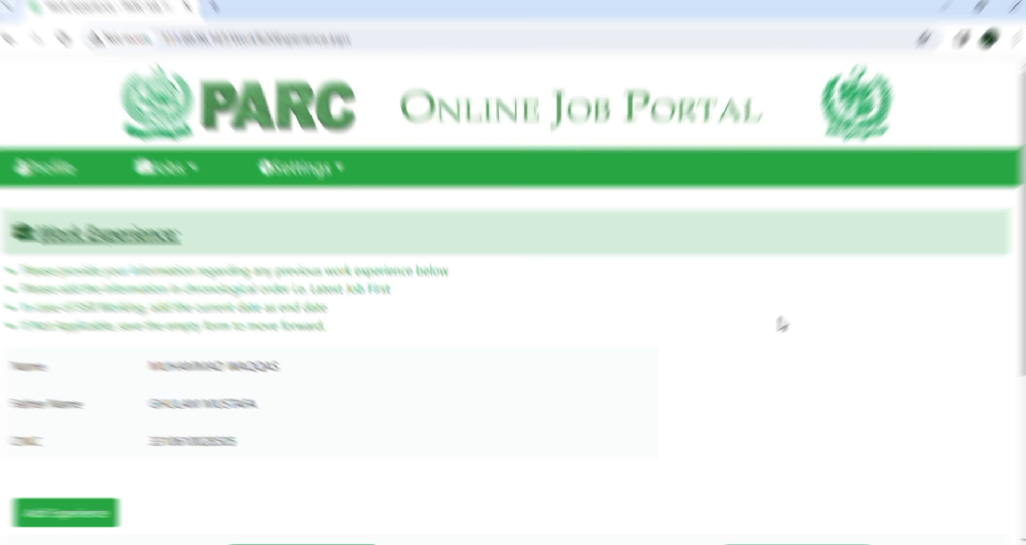
- Mark work experience as Not Applicable and continue to the Computer Skills page
scroll(781, 323, down, 4)
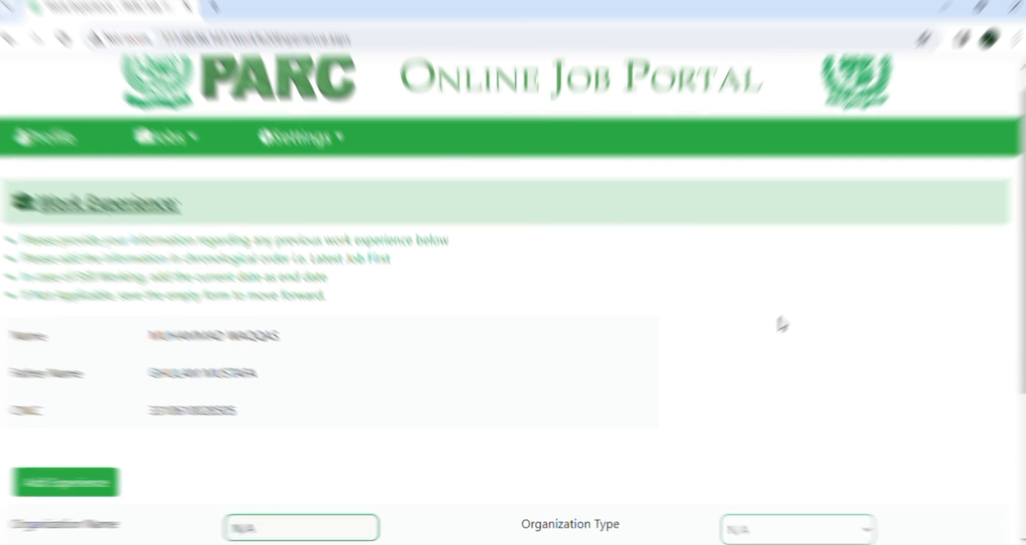
scroll(780, 323, down, 1)
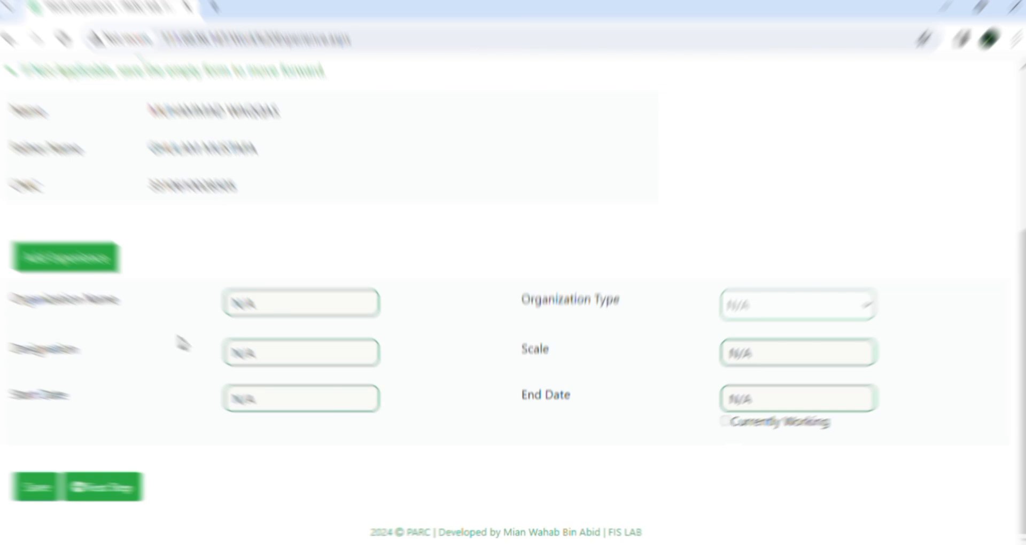
click(77, 260)
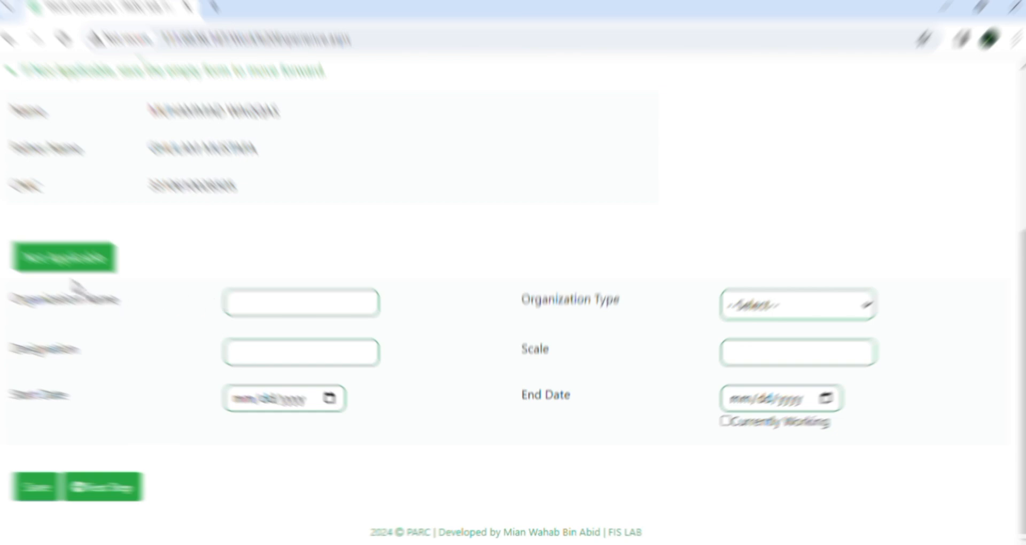
click(67, 267)
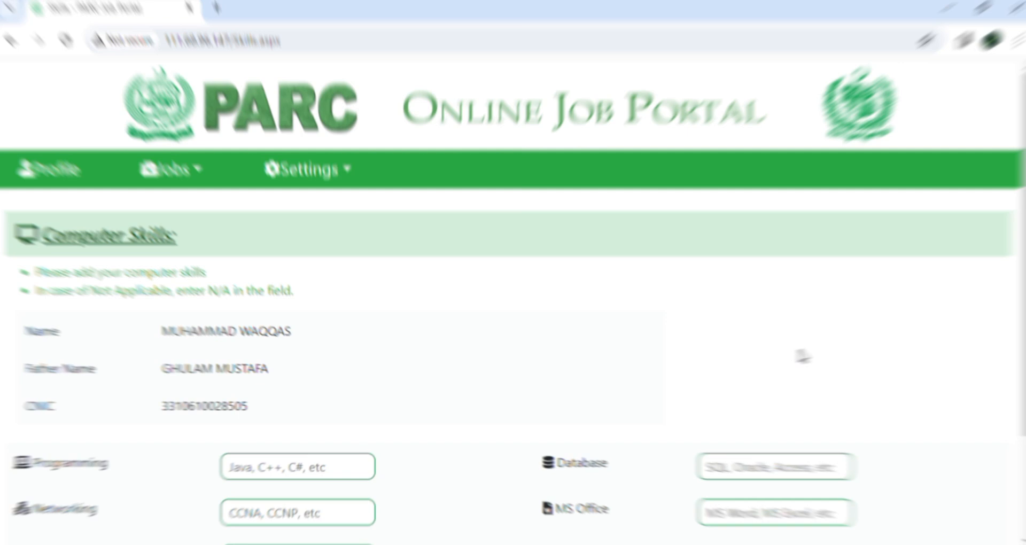
- Review the Computer Skills and Publications profile pages
scroll(801, 356, down, 3)
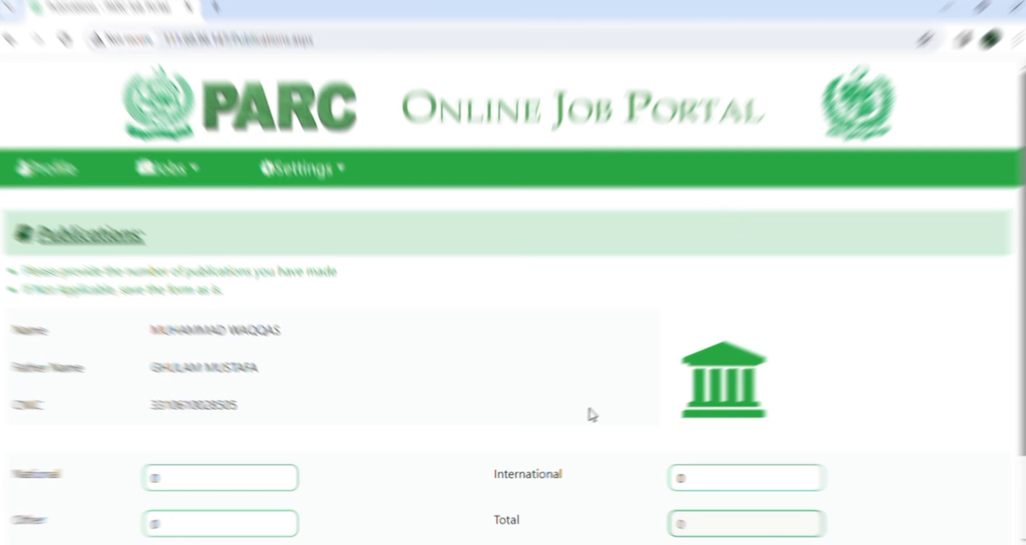
scroll(592, 414, down, 1)
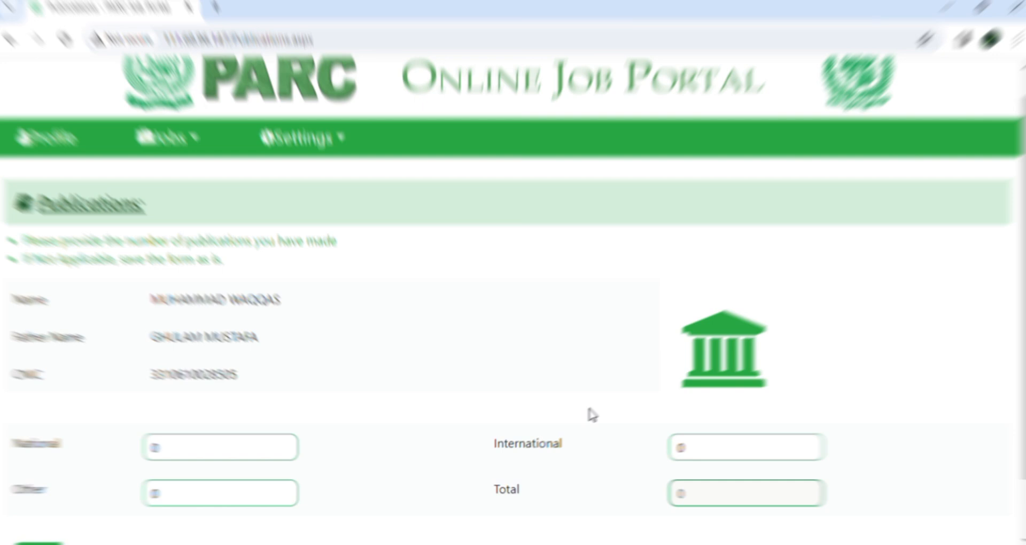
scroll(591, 414, down, 2)
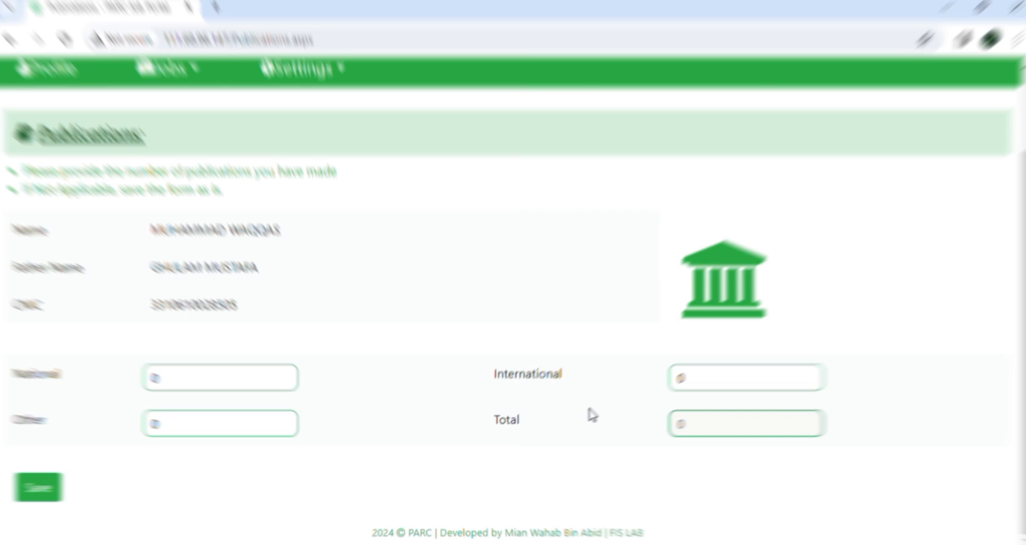
scroll(592, 414, up, 1)
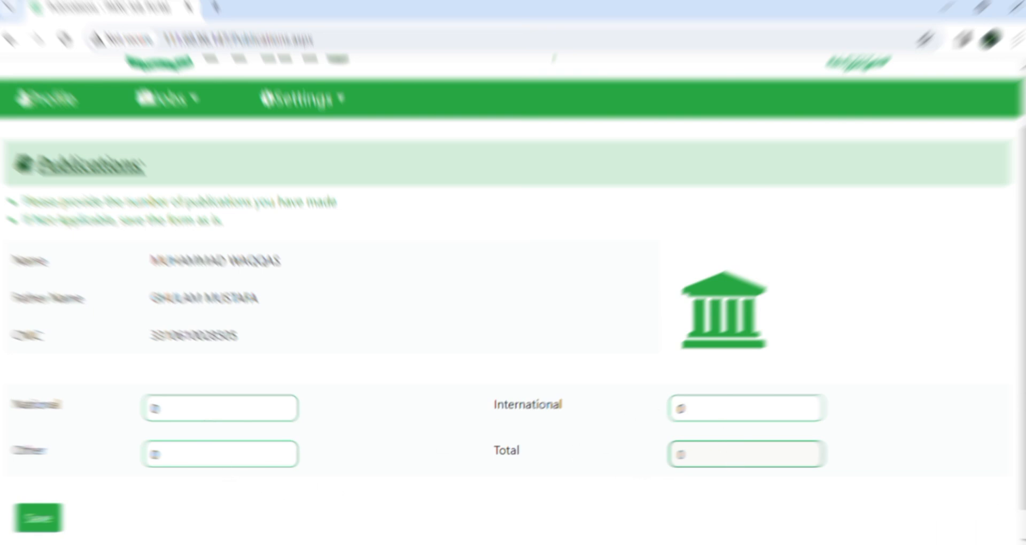
scroll(621, 471, down, 1)
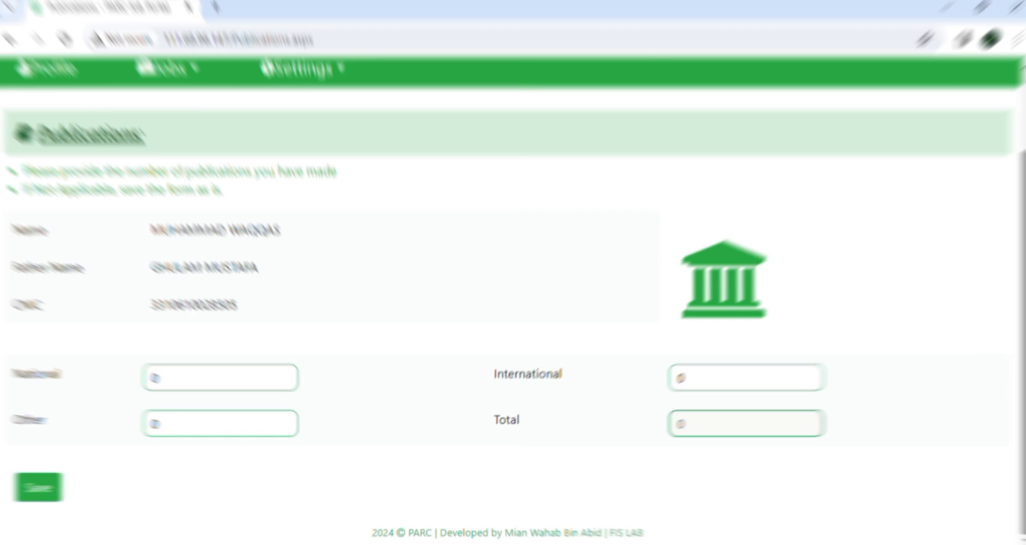
scroll(513, 267, up, 3)
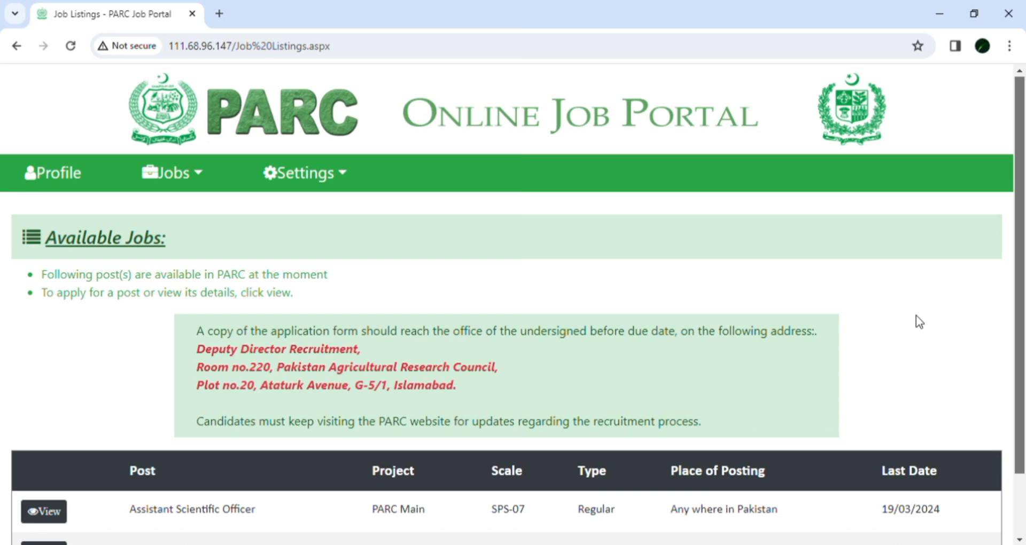
- Open the Assistant Scientific Officer job details from Available Jobs and close them
scroll(916, 322, down, 1)
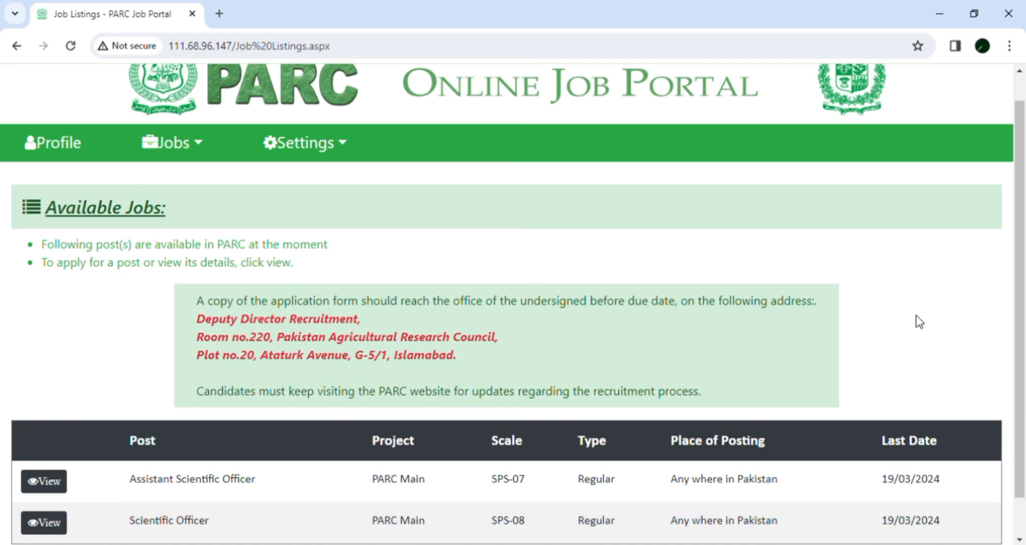
scroll(915, 315, down, 1)
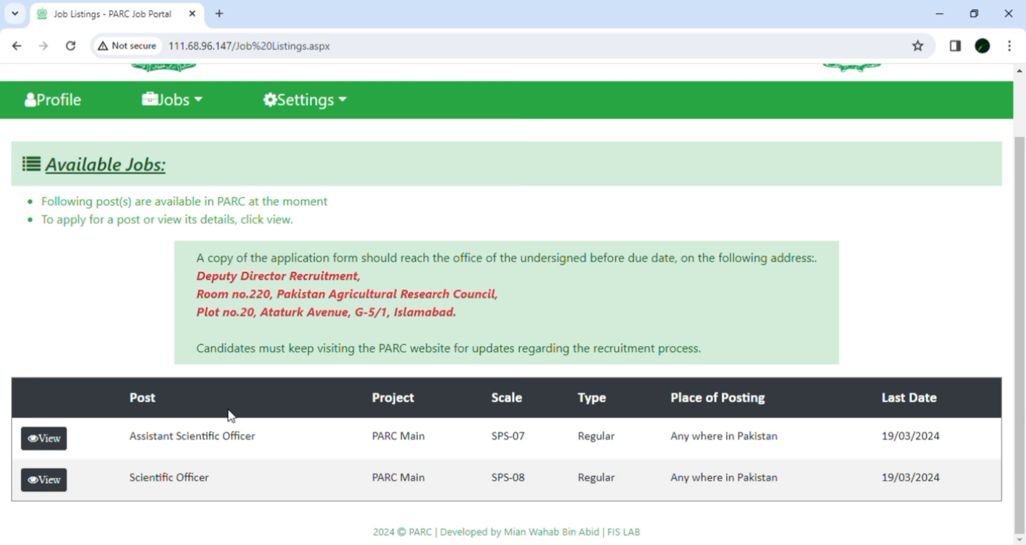
click(57, 443)
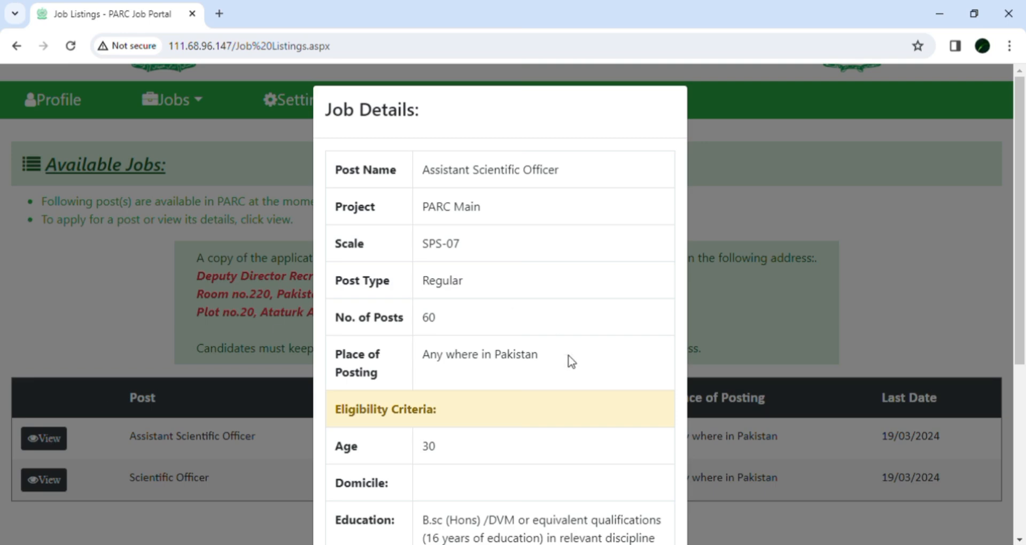
drag(571, 361, 928, 281)
click(927, 281)
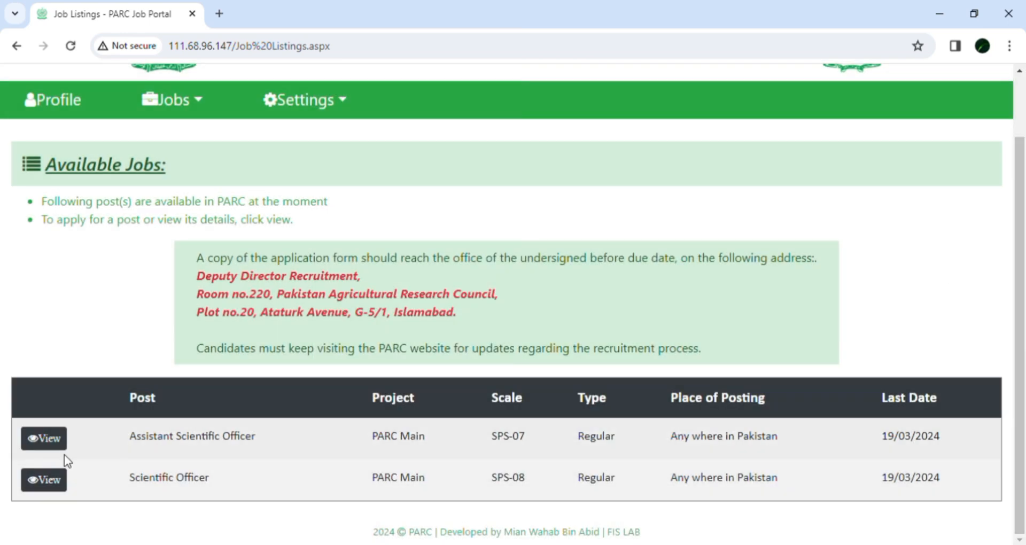
- Reopen the Assistant Scientific Officer job details and apply for the post
click(58, 443)
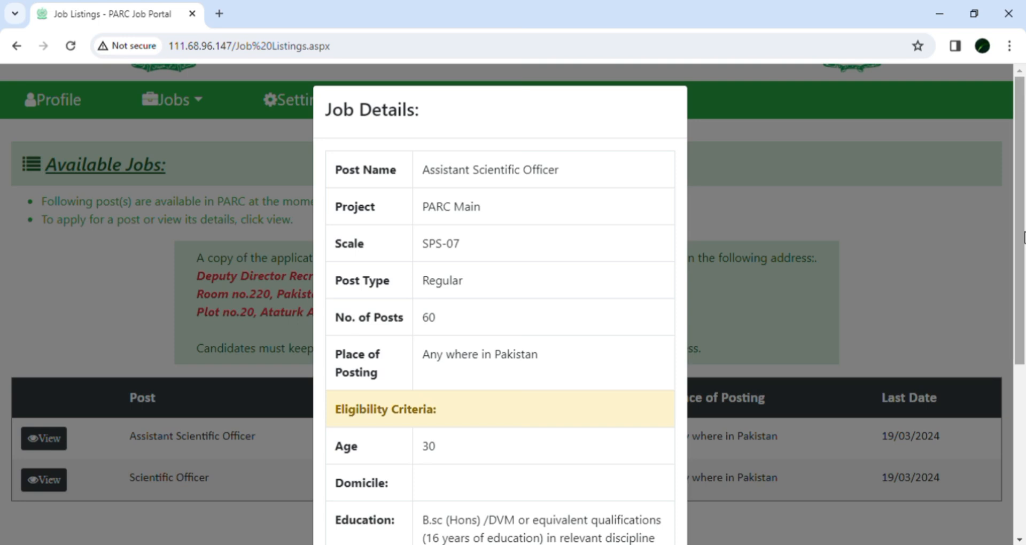
scroll(1021, 315, down, 2)
scroll(1020, 315, down, 3)
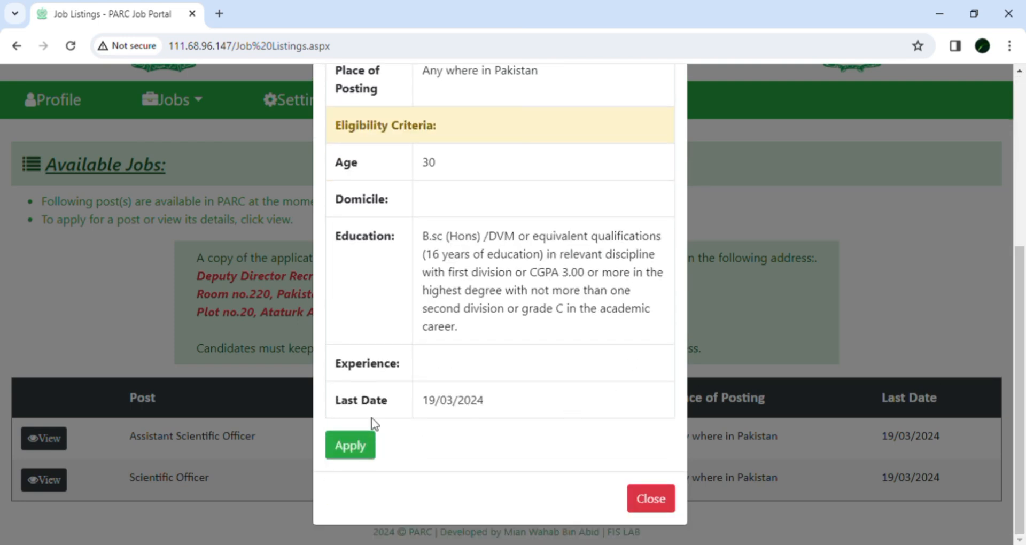
click(351, 448)
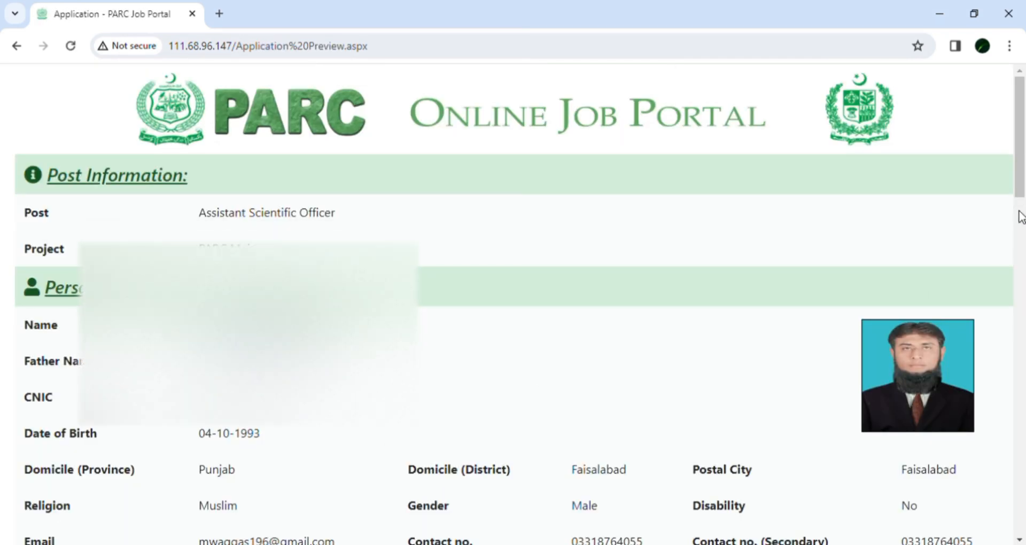
- Submit the application from its preview, then print the form from My Applications
drag(1020, 173, 1023, 534)
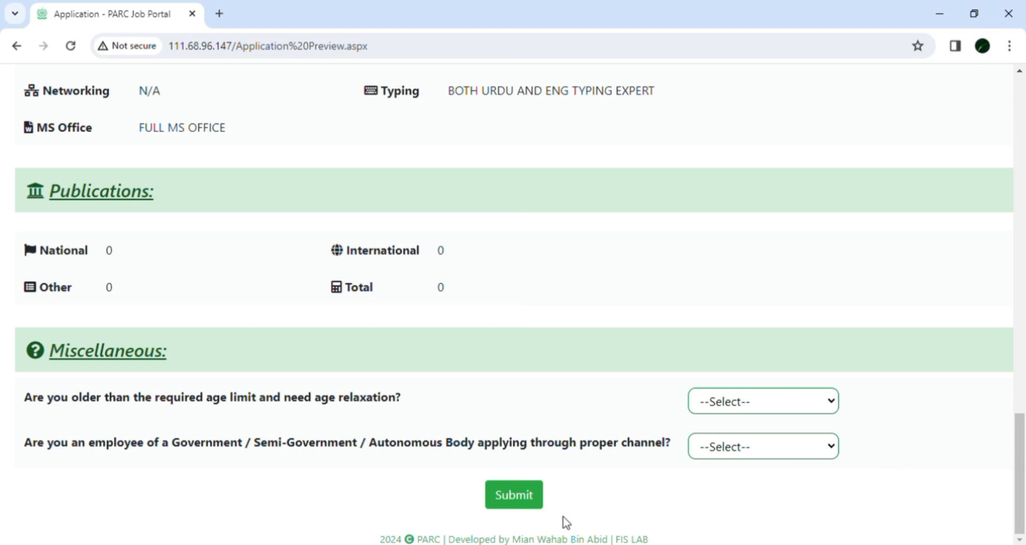
click(525, 512)
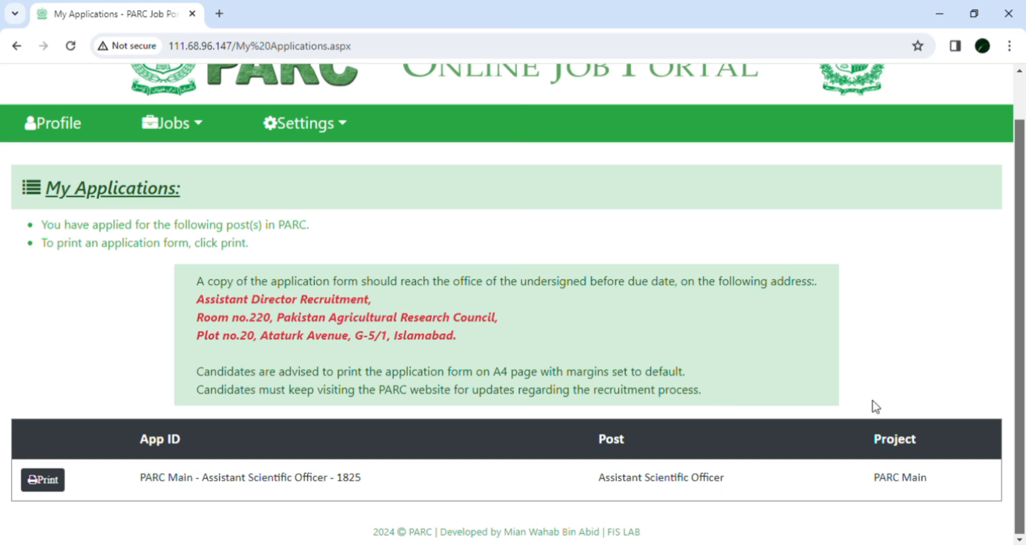
click(42, 481)
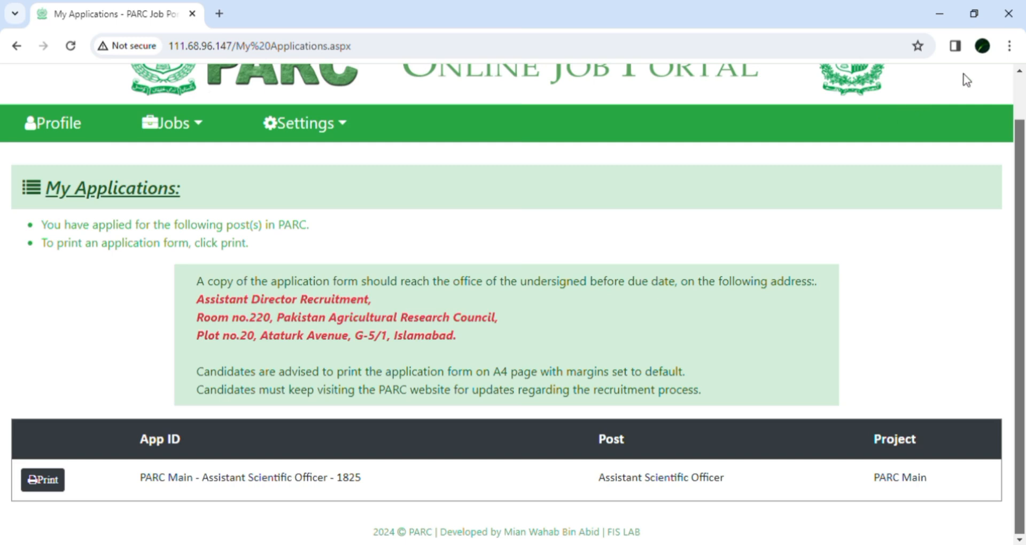